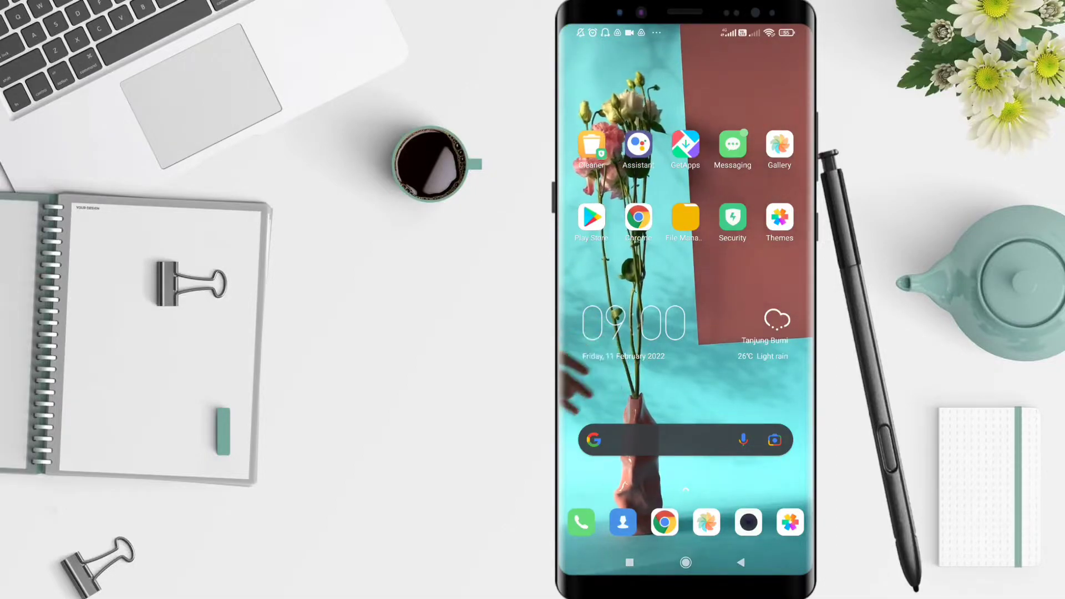
# Launch Chrome from the home screen and open Settings from the three-dot menu.
pyautogui.click(610, 361)
pyautogui.click(613, 309)
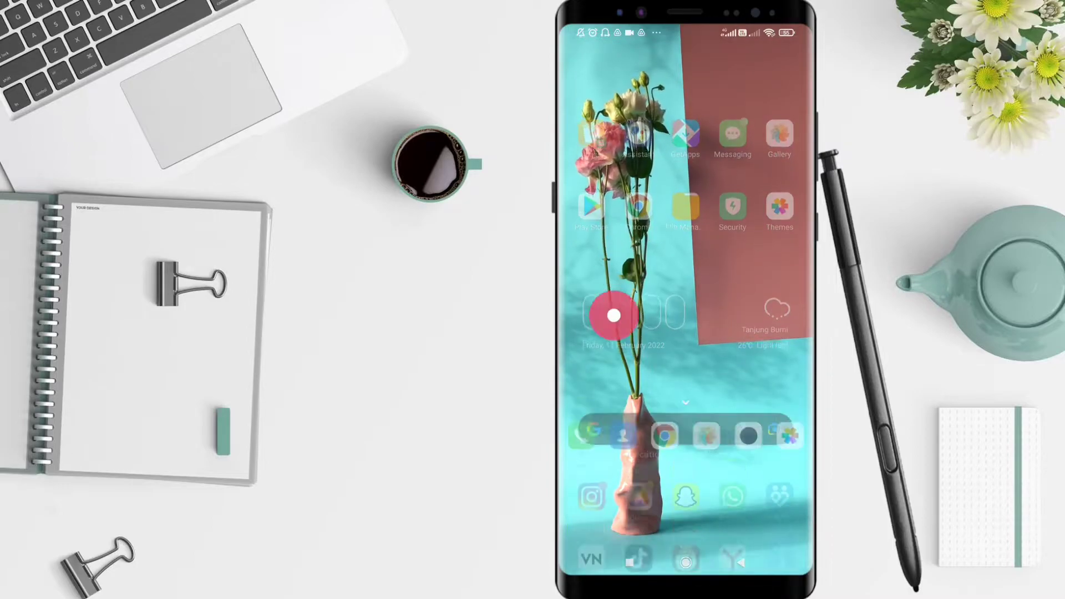
pyautogui.click(638, 217)
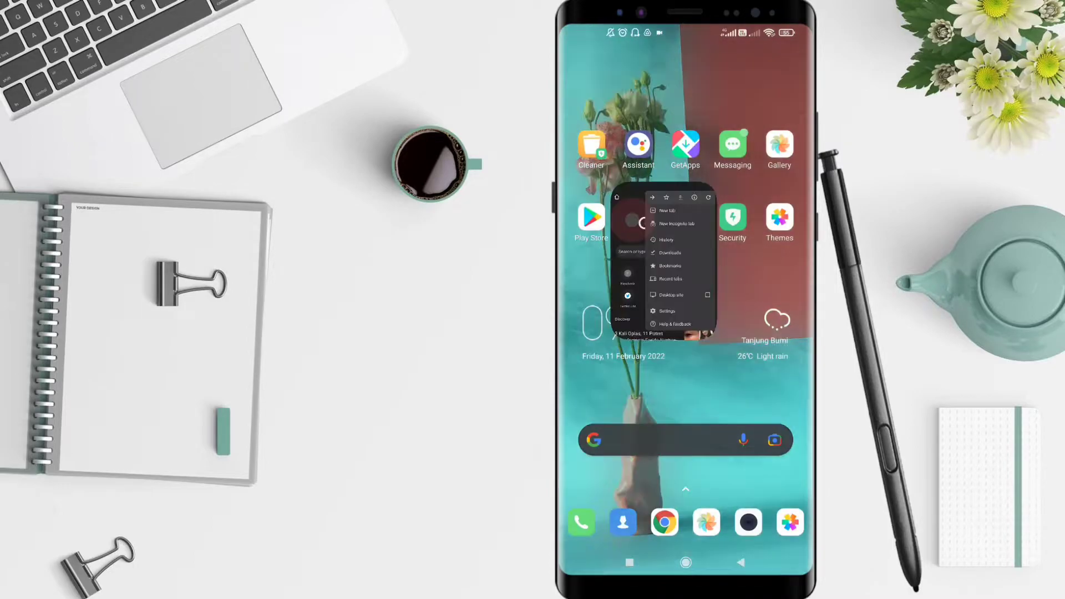
pyautogui.click(678, 258)
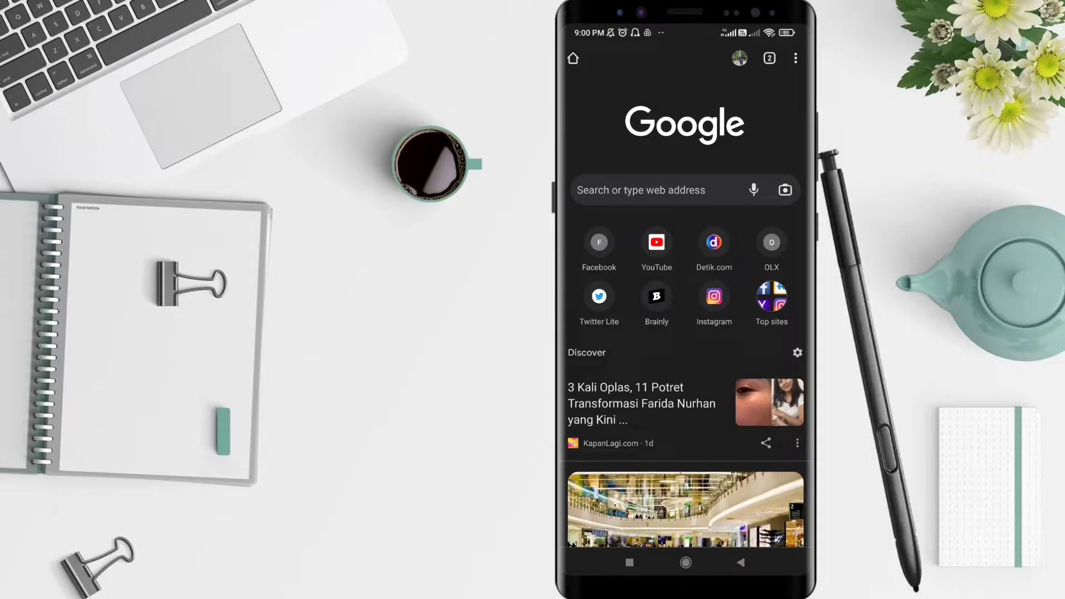
pyautogui.click(796, 58)
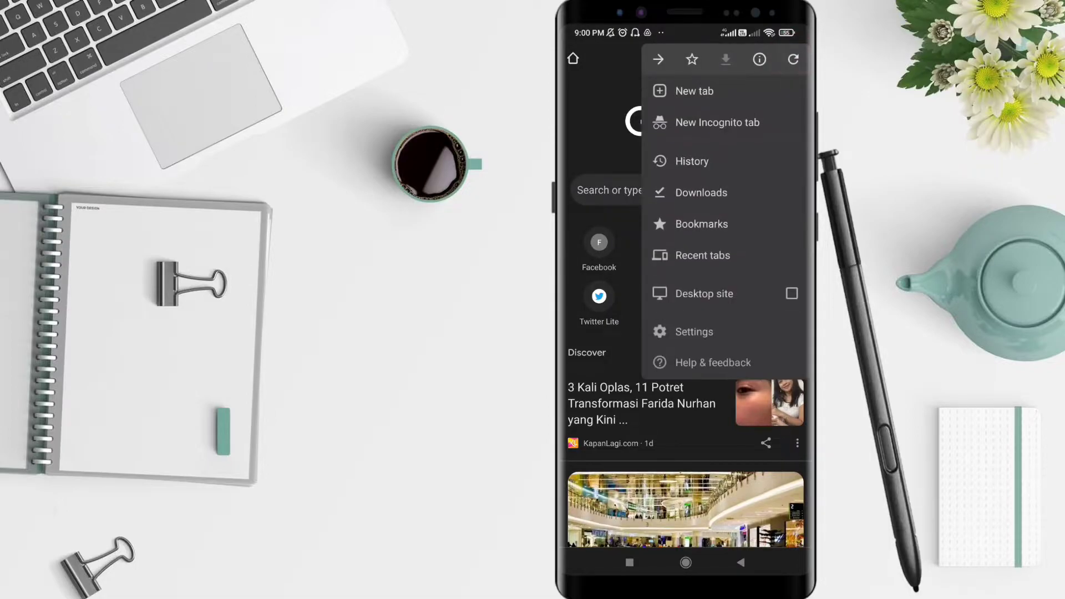
pyautogui.click(687, 332)
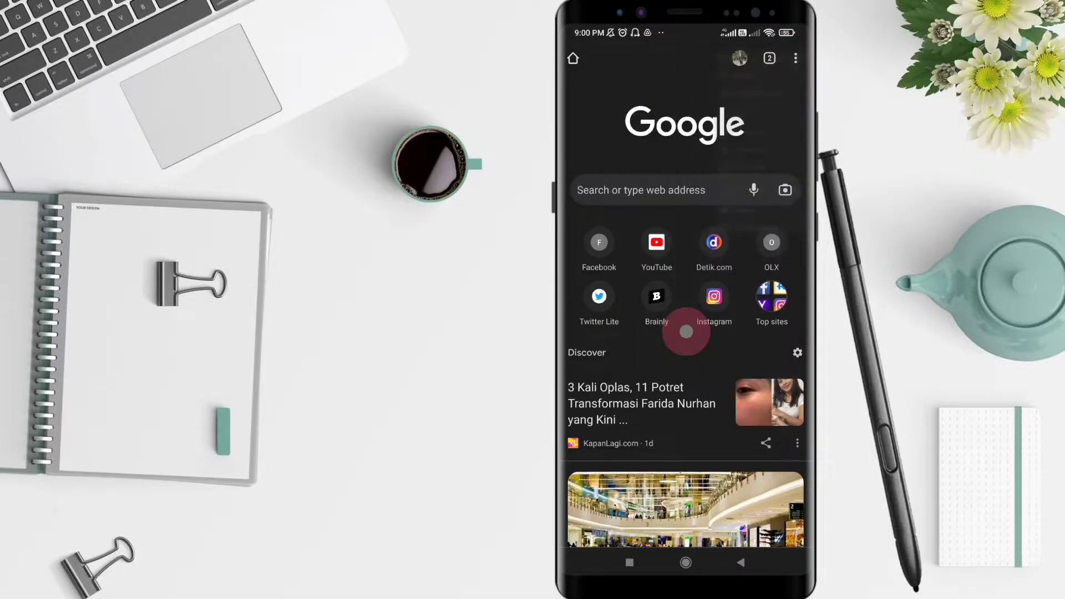
pyautogui.moveTo(626, 433); pyautogui.dragTo(626, 236)
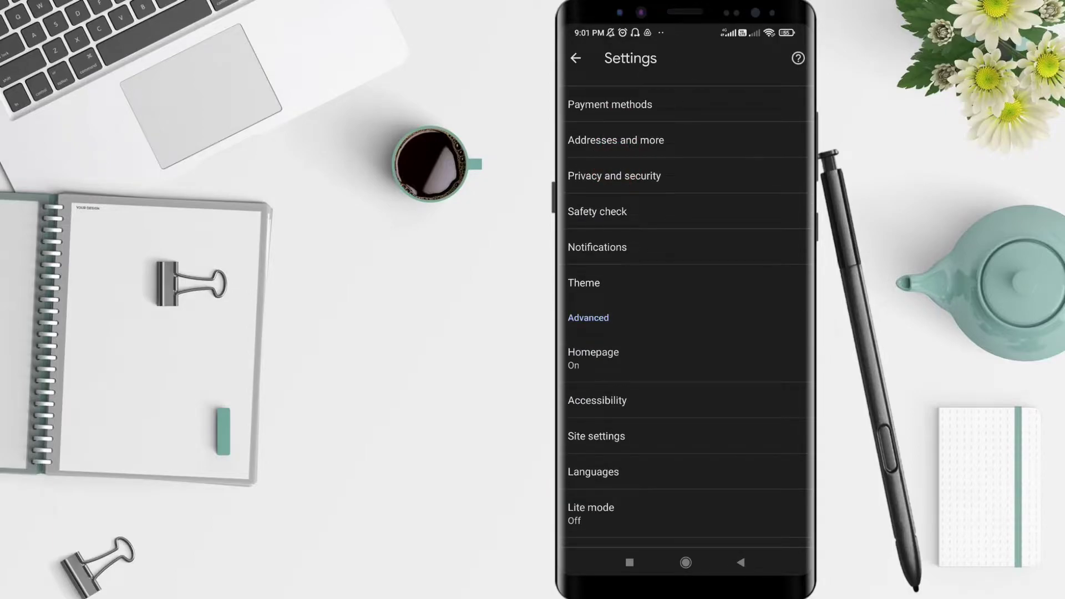
# Open Site settings and go into the Microphone permission page, currently Blocked.
pyautogui.click(596, 437)
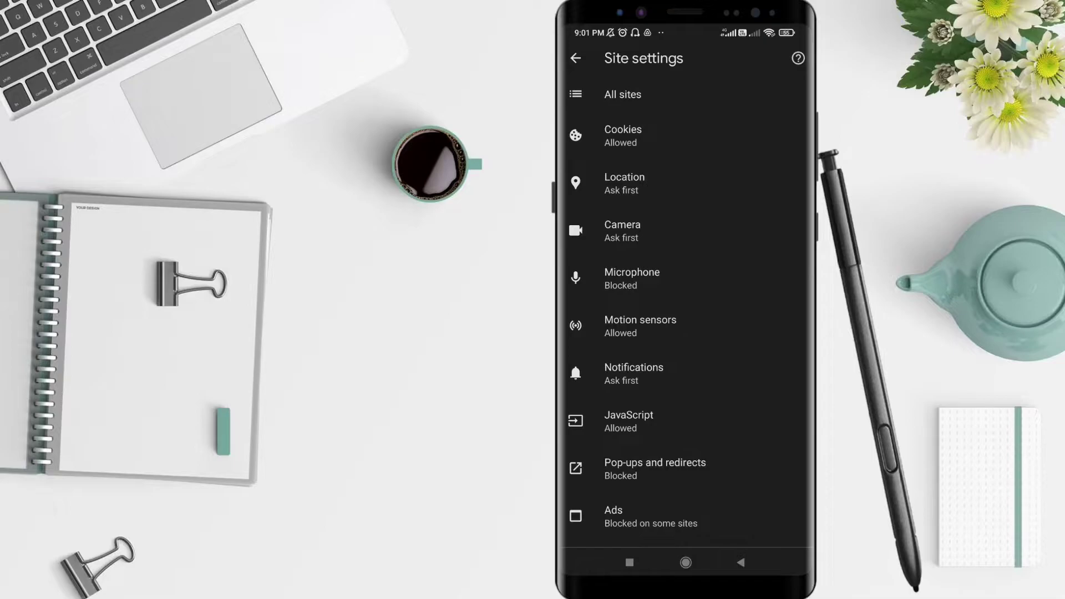
pyautogui.moveTo(644, 245); pyautogui.dragTo(607, 297)
pyautogui.click(632, 278)
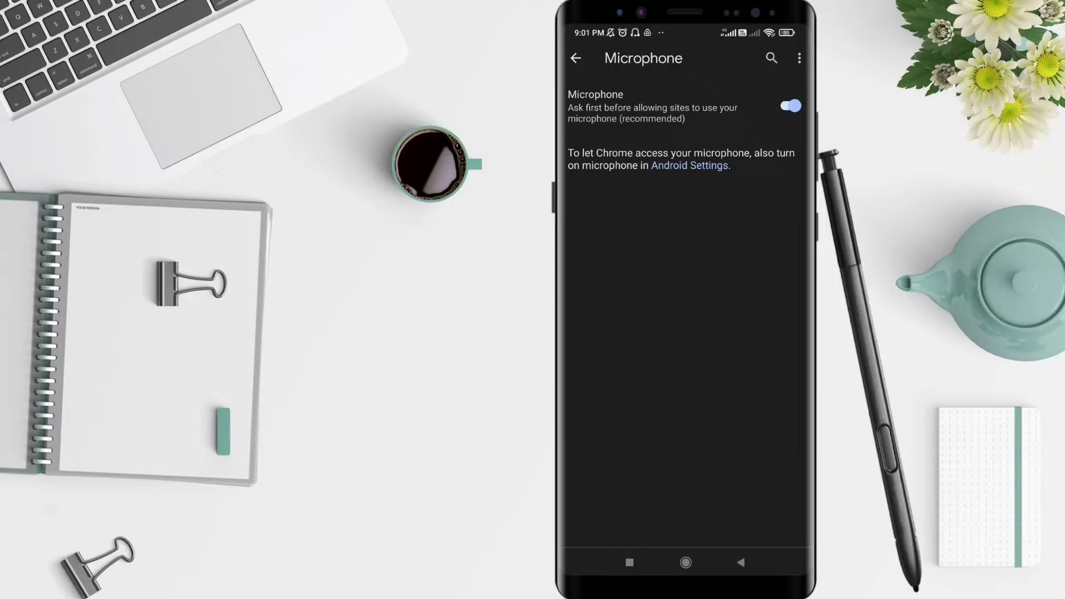
# In Chrome's App permissions, set Microphone to 'Allow only while using the app' and go back.
pyautogui.click(690, 165)
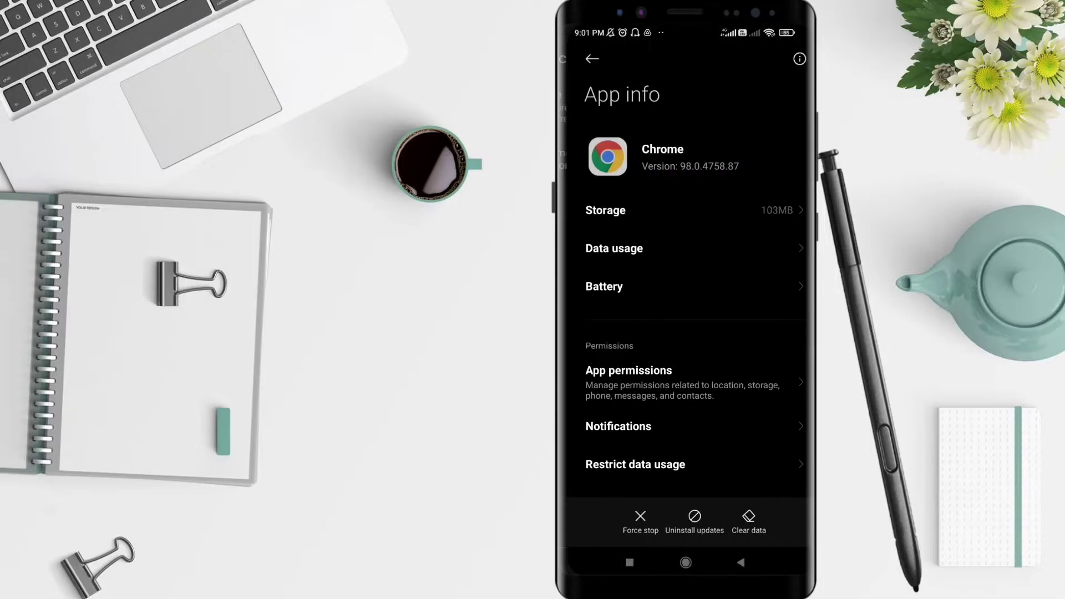
pyautogui.click(611, 379)
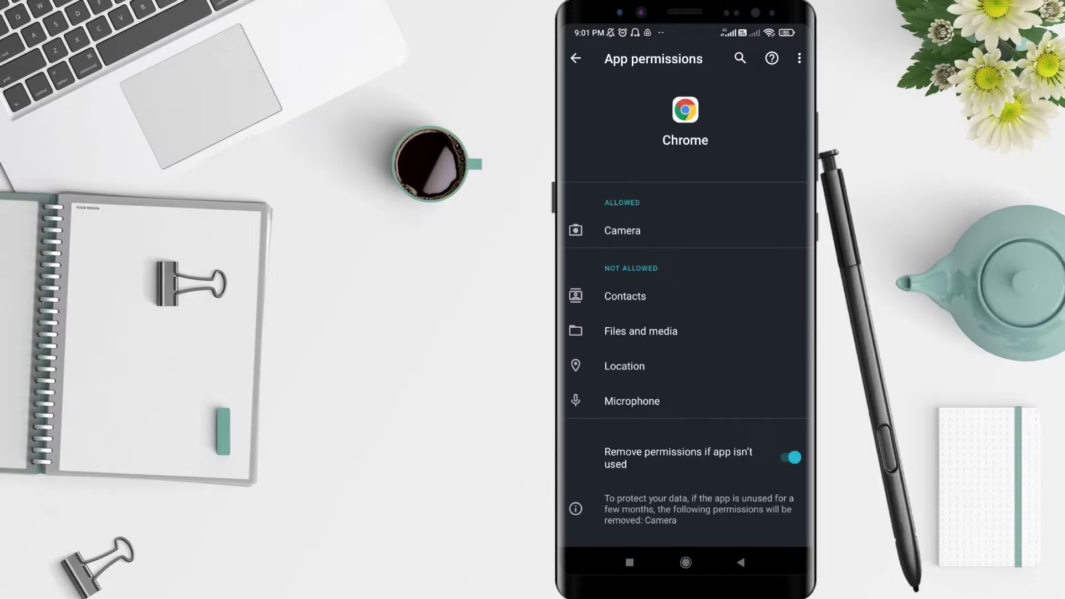
pyautogui.click(575, 293)
pyautogui.click(632, 401)
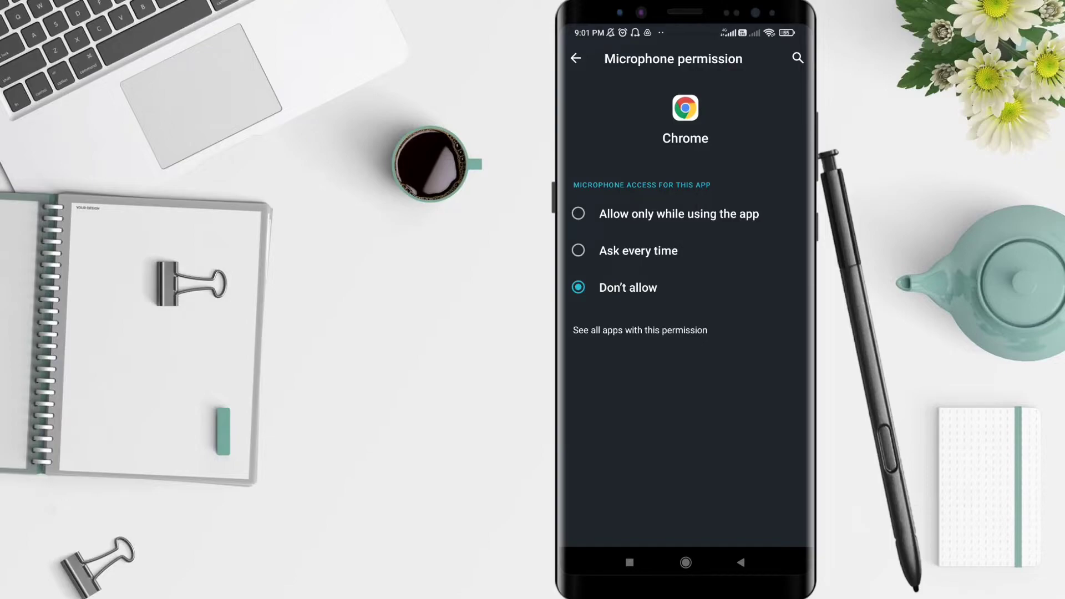
pyautogui.click(578, 214)
pyautogui.click(576, 59)
# Return to Chrome's Site settings, confirm Microphone shows 'Ask first', then go to the home screen.
pyautogui.click(578, 55)
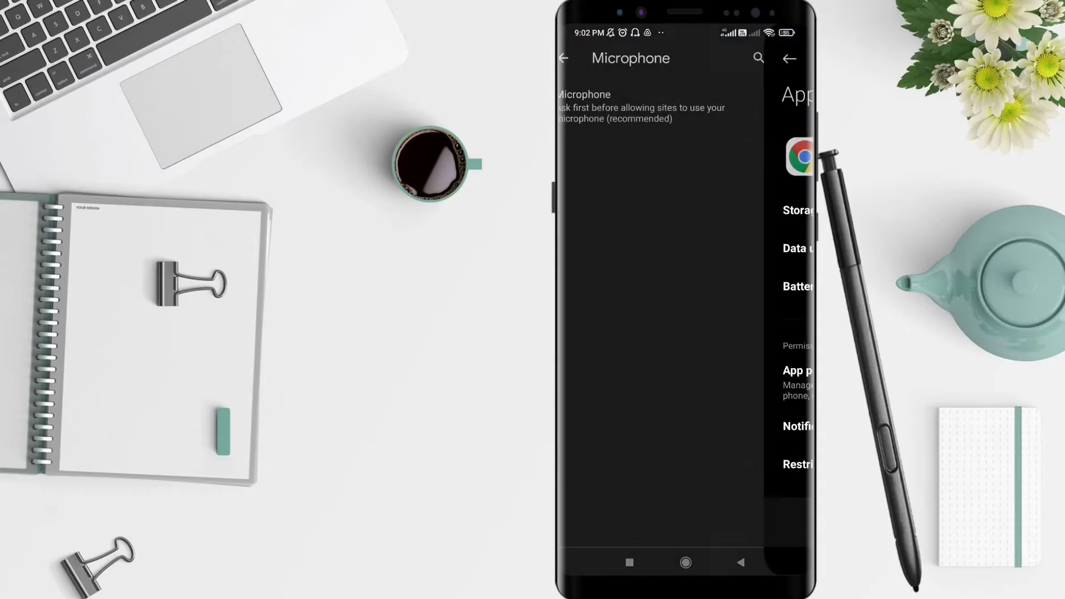
pyautogui.click(576, 58)
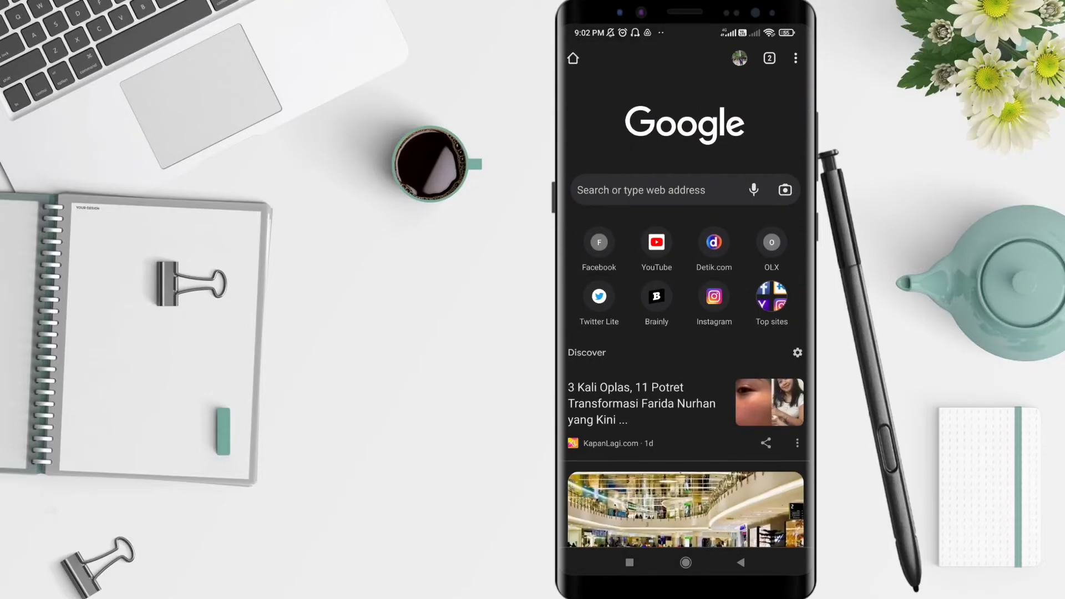
pyautogui.click(796, 58)
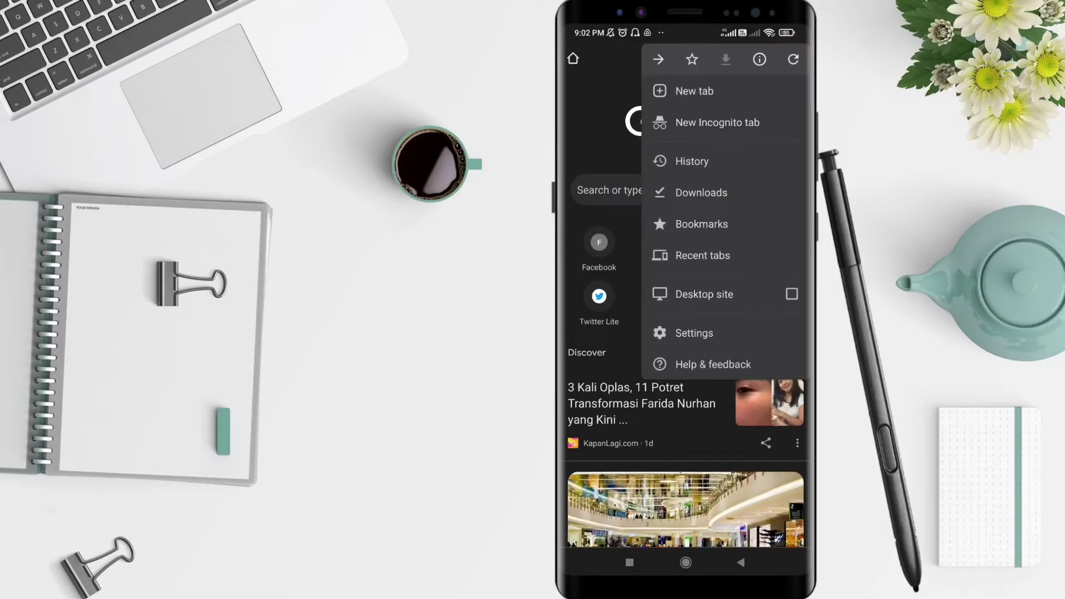
pyautogui.click(694, 333)
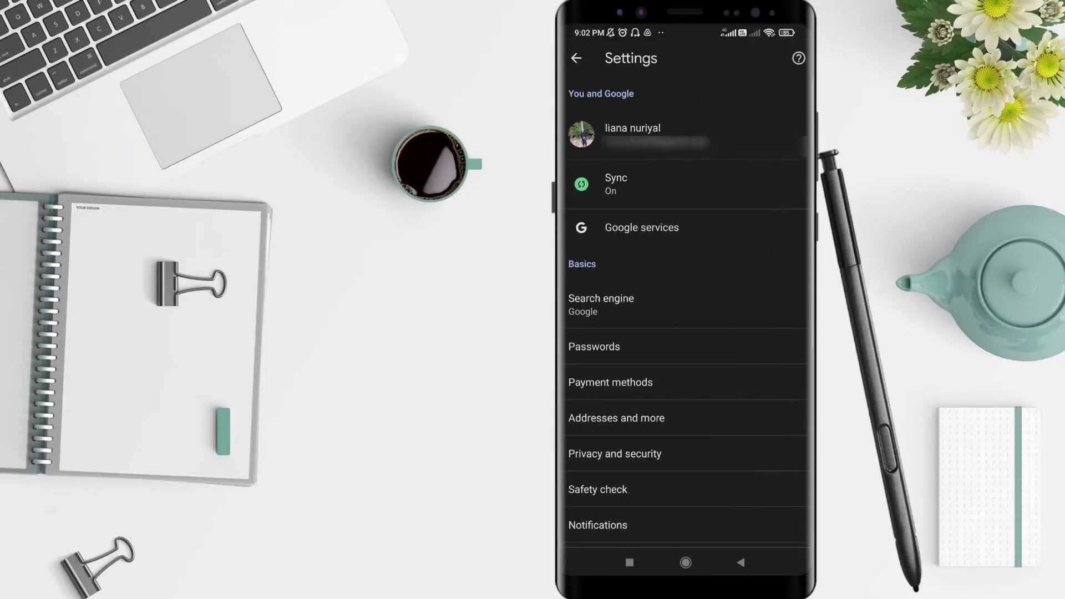
pyautogui.scroll(-3, 571, 333)
pyautogui.scroll(-3, 609, 250)
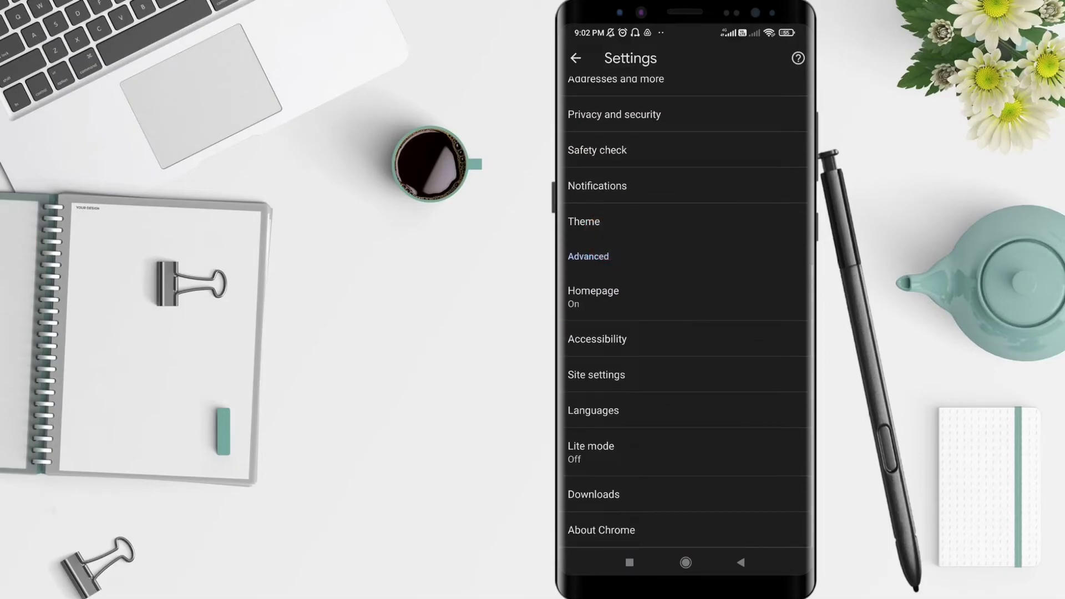
pyautogui.click(590, 374)
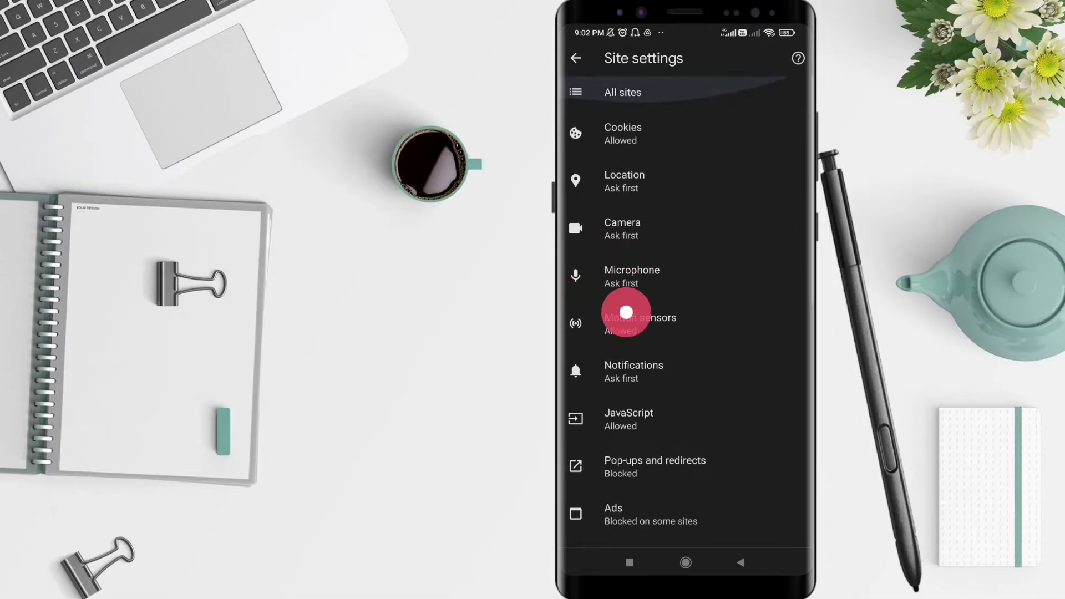
pyautogui.scroll(-2, 623, 309)
pyautogui.scroll(2, 672, 209)
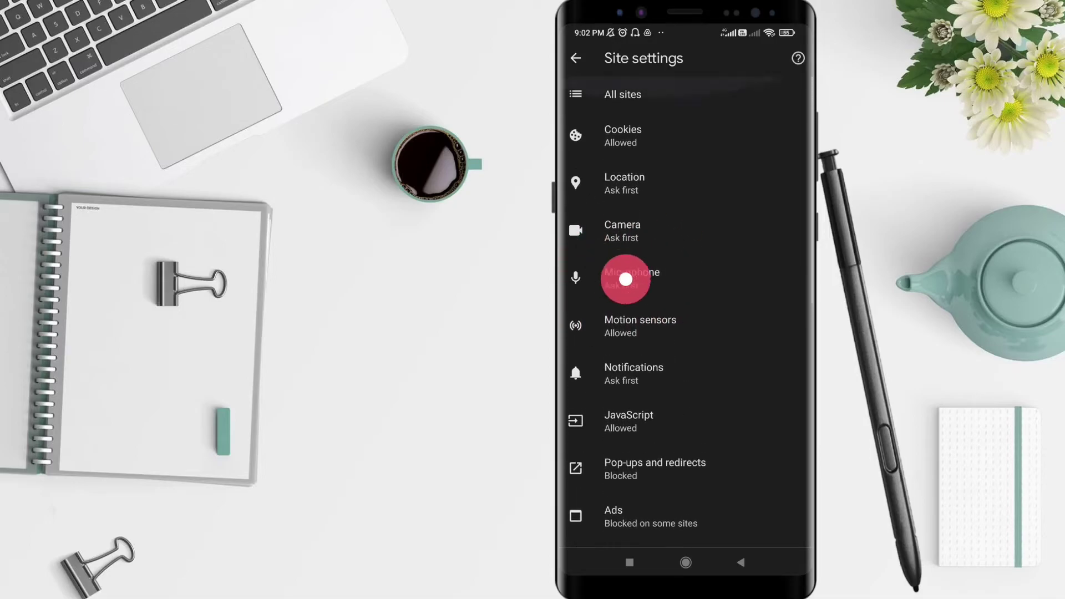
pyautogui.scroll(-2, 625, 276)
pyautogui.scroll(2, 641, 228)
pyautogui.scroll(-2, 642, 268)
pyautogui.scroll(2, 595, 209)
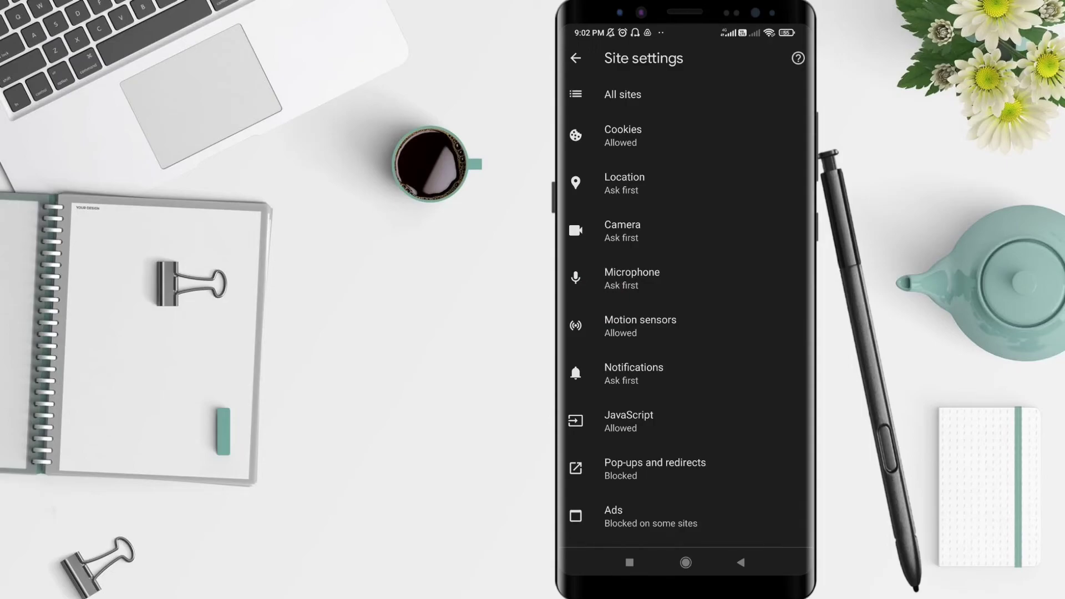
pyautogui.click(685, 562)
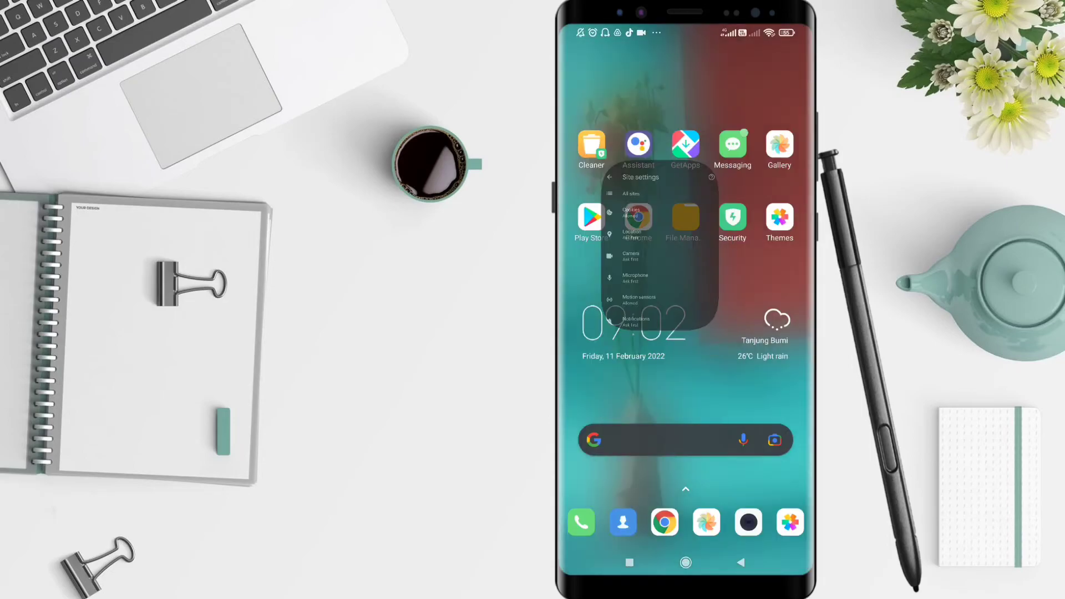